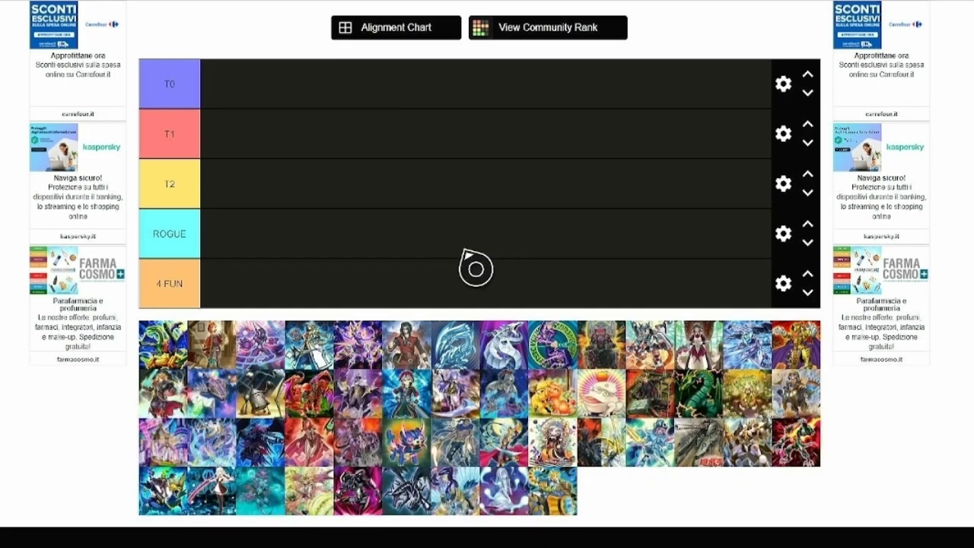
# Drag the Blue-Eyes card, a second card and the dark dragon card into 4 FUN
pyautogui.moveTo(473, 372); pyautogui.dragTo(421, 307)
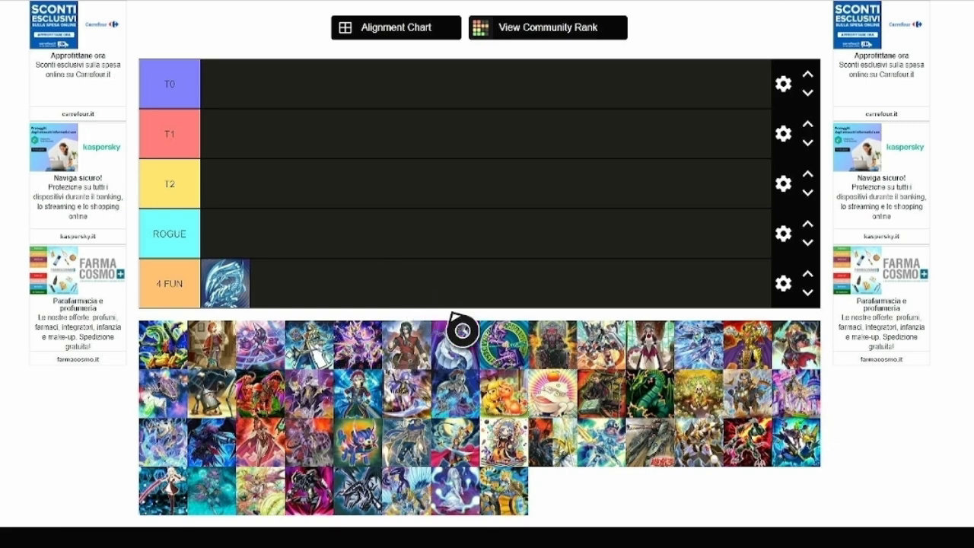
pyautogui.moveTo(505, 346); pyautogui.dragTo(445, 308)
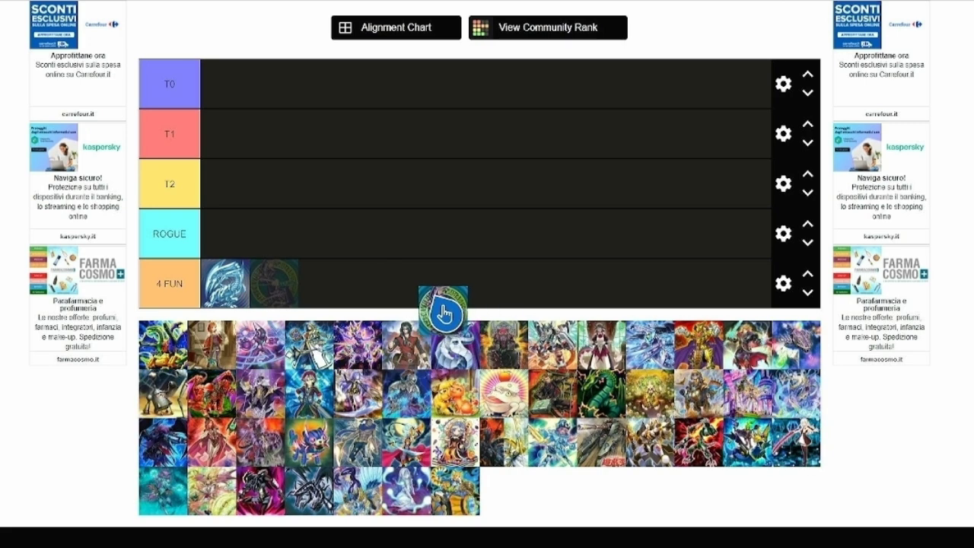
pyautogui.moveTo(326, 502); pyautogui.dragTo(354, 300)
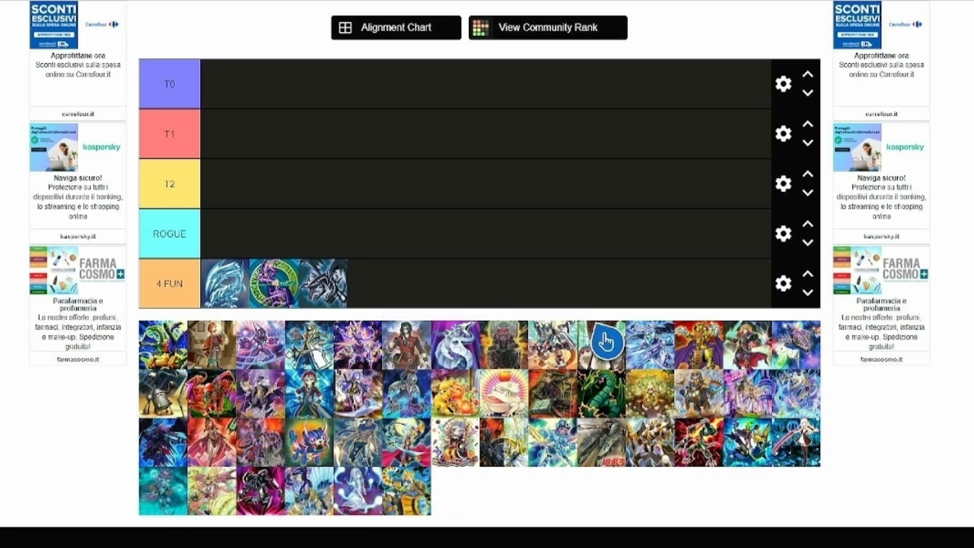
# Drop the red-and-white character card as the fourth card at the end of 4 FUN
pyautogui.moveTo(606, 341); pyautogui.dragTo(537, 293)
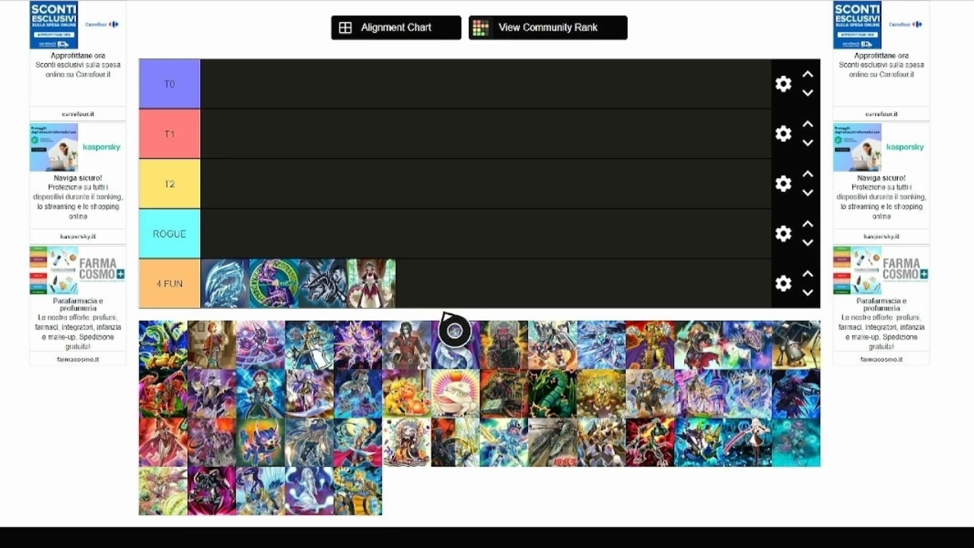
# Rank the white unicorn, golden and cyan cards in the ROGUE tier
pyautogui.moveTo(456, 359); pyautogui.dragTo(272, 259)
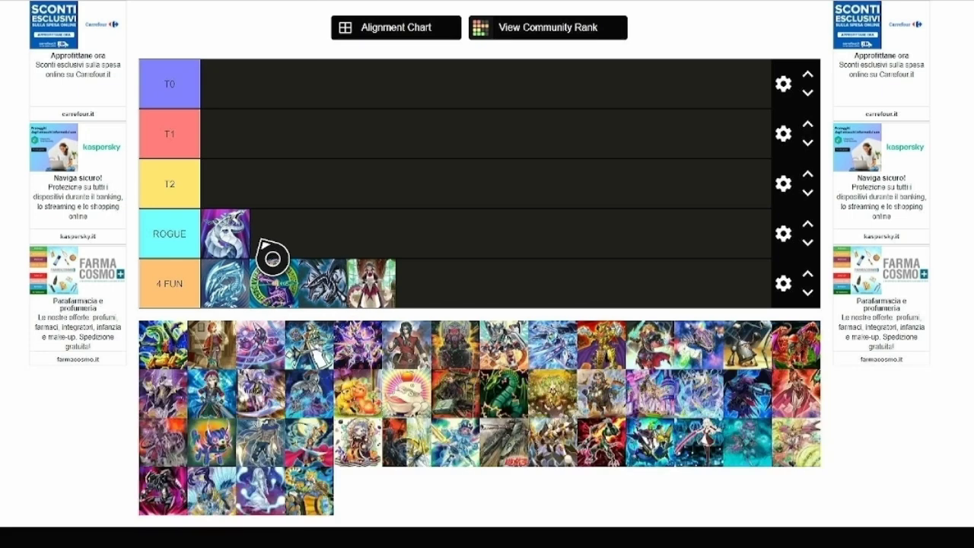
pyautogui.moveTo(557, 388); pyautogui.dragTo(363, 246)
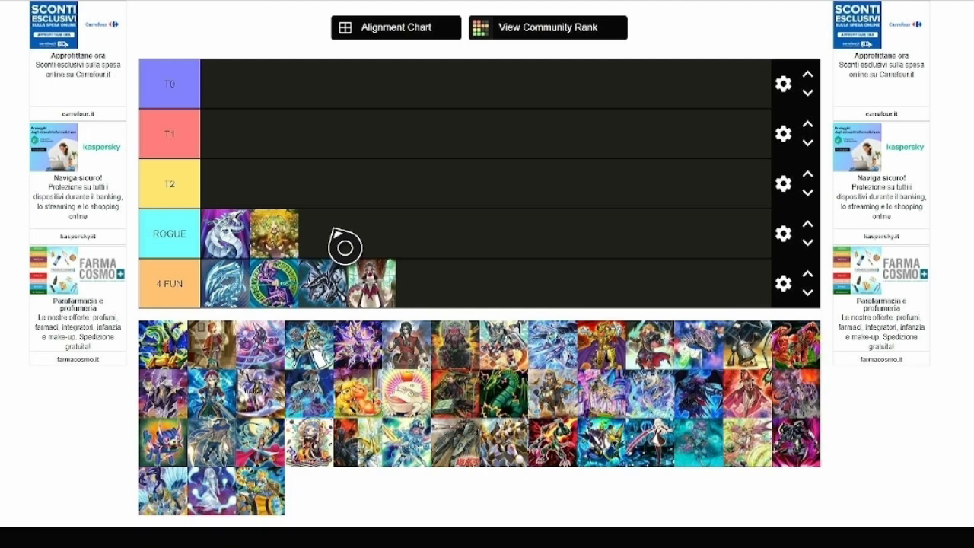
pyautogui.moveTo(699, 441); pyautogui.dragTo(356, 267)
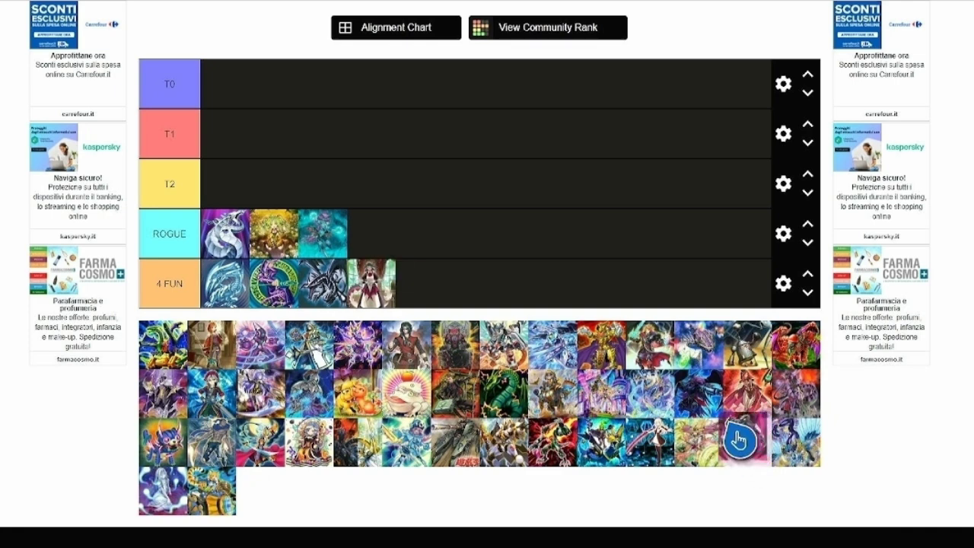
# Add the dark card, blue cartoon card and a sixth card to ROGUE; put the green dragon in T2
pyautogui.moveTo(739, 438); pyautogui.dragTo(388, 255)
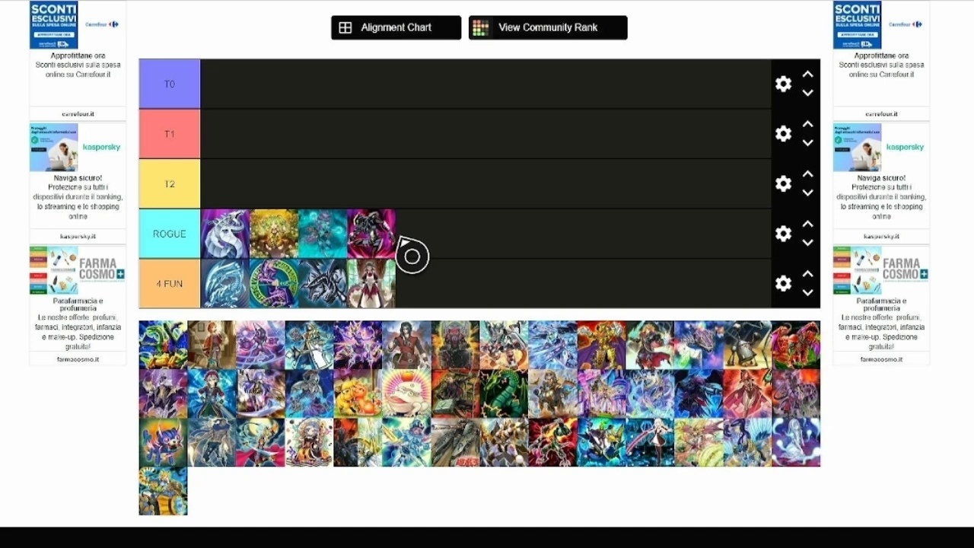
pyautogui.moveTo(183, 448)
pyautogui.mouseDown()
pyautogui.moveTo(436, 247)
pyautogui.moveTo(457, 245)
pyautogui.mouseUp()
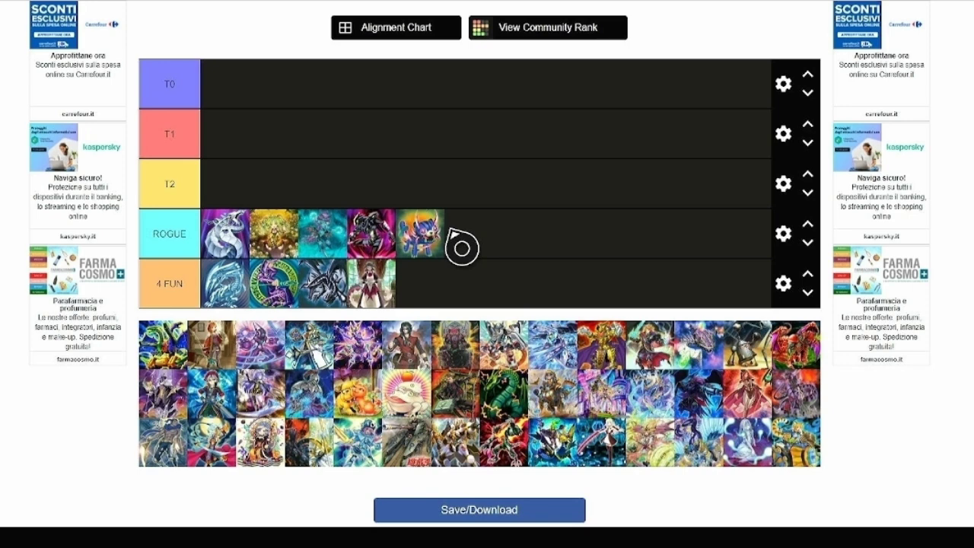
pyautogui.moveTo(190, 434); pyautogui.dragTo(496, 253)
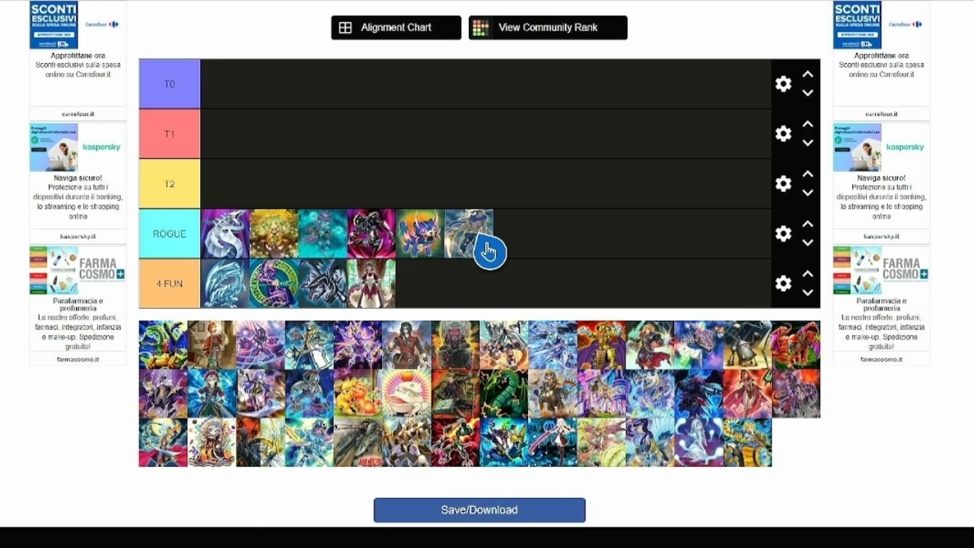
pyautogui.moveTo(525, 400); pyautogui.dragTo(246, 196)
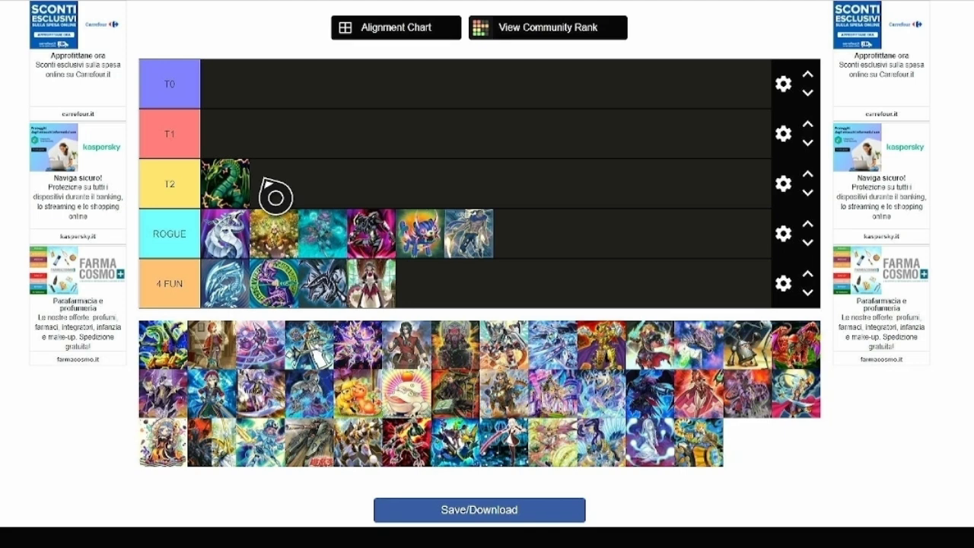
# Add the purple, blue-and-white and a second purple card to T2, then rank the yellow card in T1
pyautogui.moveTo(263, 359); pyautogui.dragTo(290, 206)
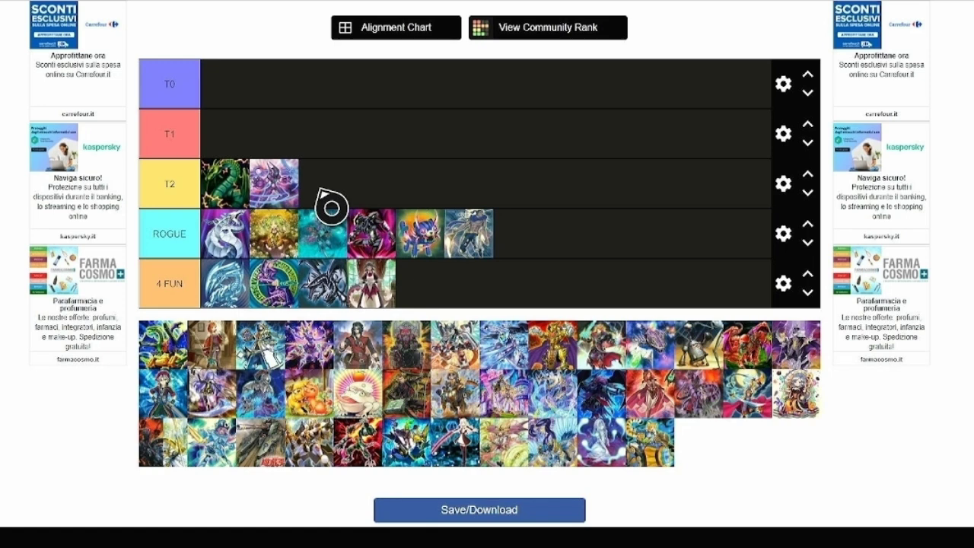
pyautogui.moveTo(278, 370)
pyautogui.mouseDown()
pyautogui.moveTo(350, 221)
pyautogui.moveTo(344, 207)
pyautogui.mouseUp()
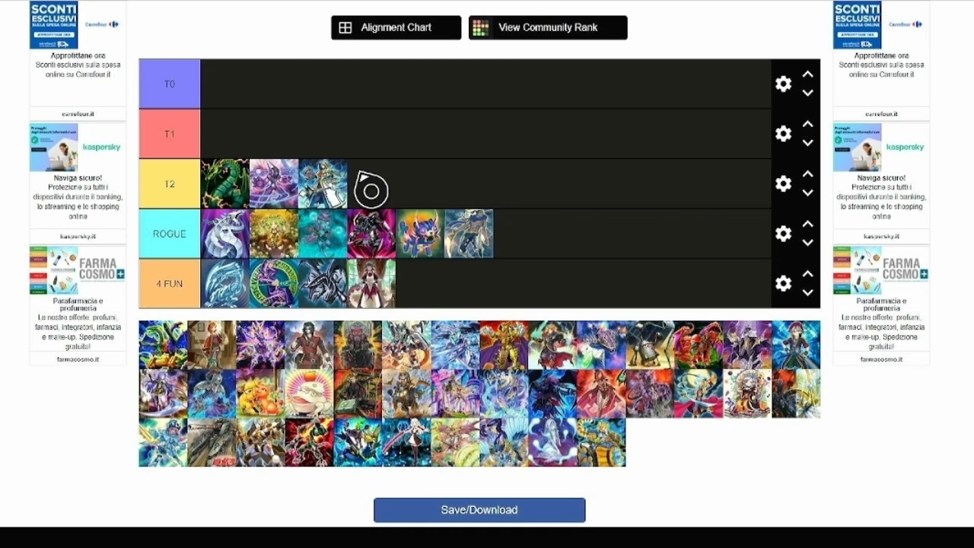
pyautogui.moveTo(277, 343); pyautogui.dragTo(378, 199)
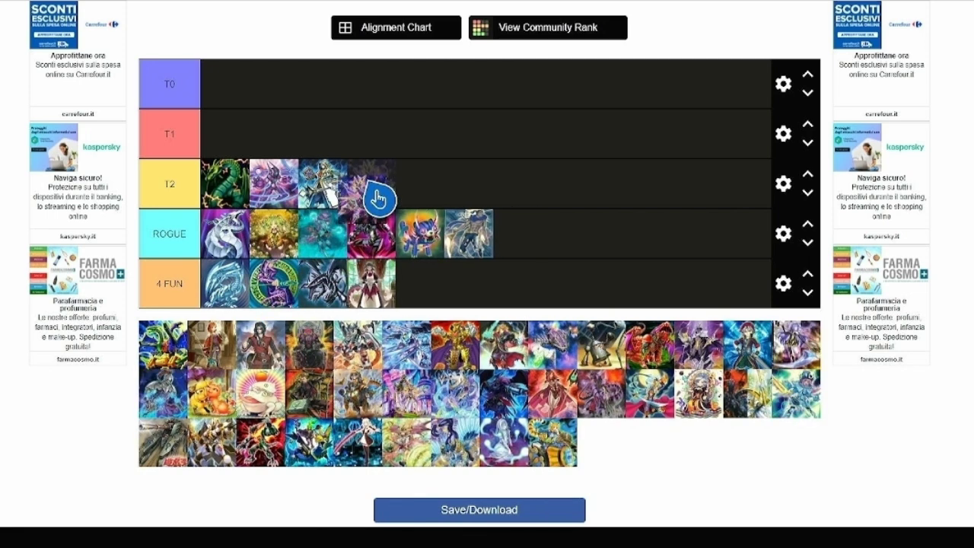
pyautogui.moveTo(378, 198); pyautogui.dragTo(442, 188)
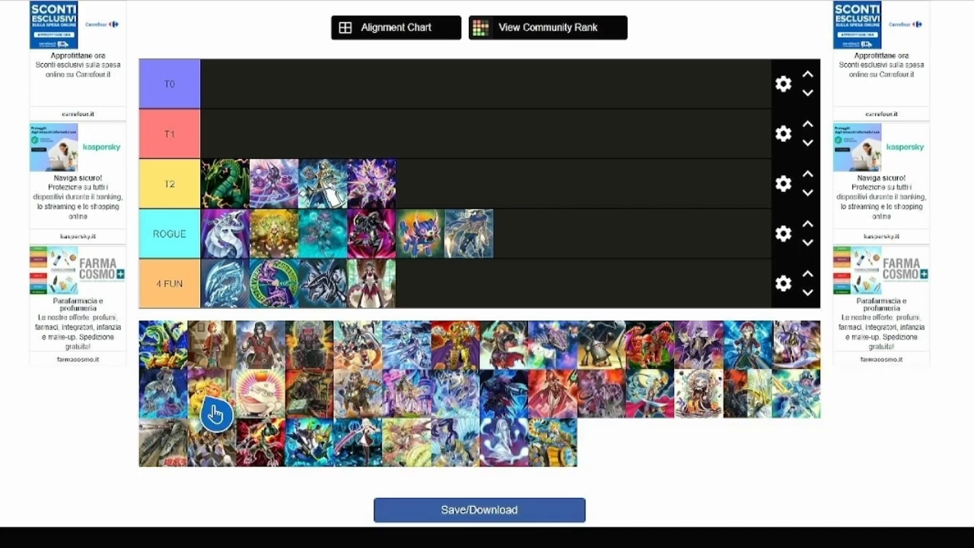
pyautogui.moveTo(214, 413); pyautogui.dragTo(231, 152)
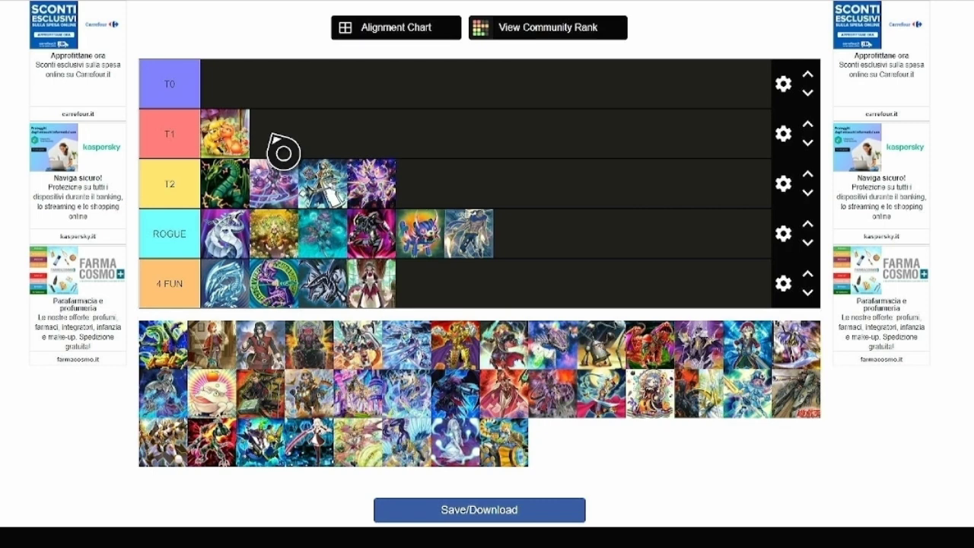
# Place three pool cards and the red monster card into T1 after the yellow card
pyautogui.moveTo(312, 404); pyautogui.dragTo(281, 144)
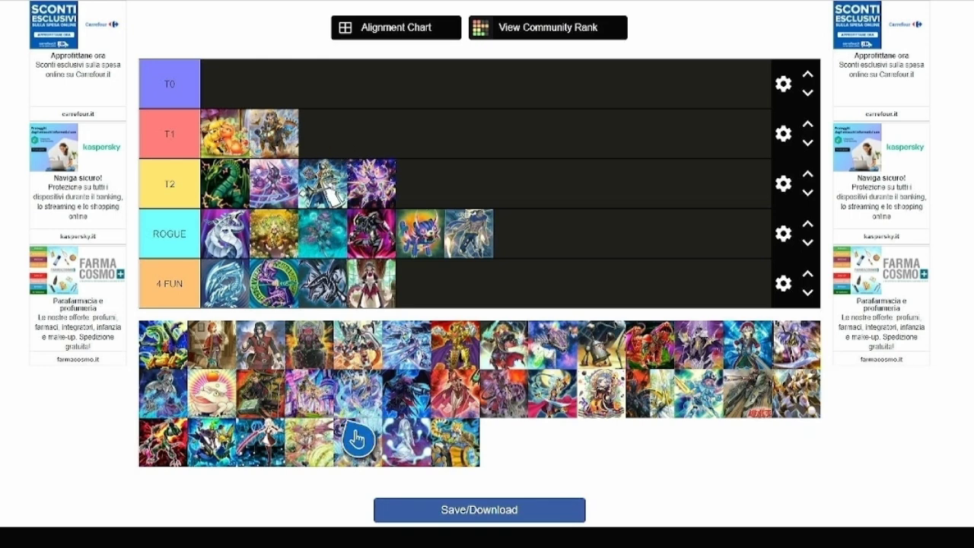
pyautogui.moveTo(269, 451)
pyautogui.mouseDown()
pyautogui.moveTo(330, 232)
pyautogui.moveTo(412, 142)
pyautogui.mouseUp()
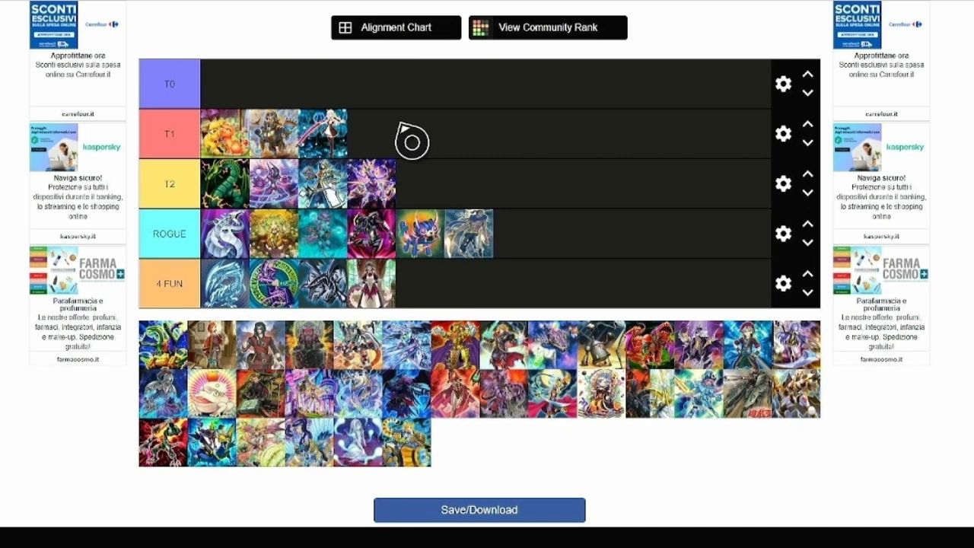
pyautogui.moveTo(519, 404)
pyautogui.mouseDown()
pyautogui.moveTo(429, 164)
pyautogui.moveTo(408, 148)
pyautogui.mouseUp()
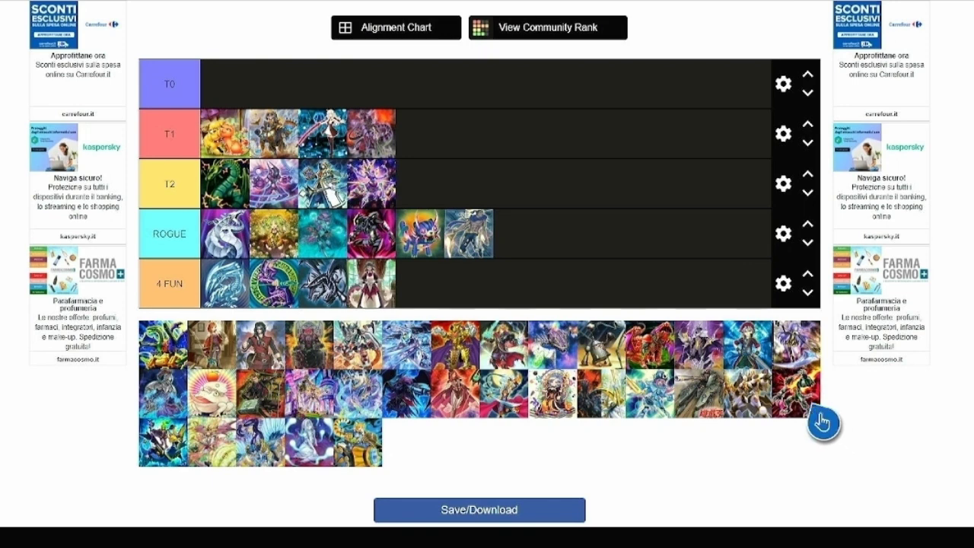
pyautogui.moveTo(800, 404)
pyautogui.mouseDown()
pyautogui.moveTo(640, 250)
pyautogui.moveTo(457, 148)
pyautogui.moveTo(476, 149)
pyautogui.mouseUp()
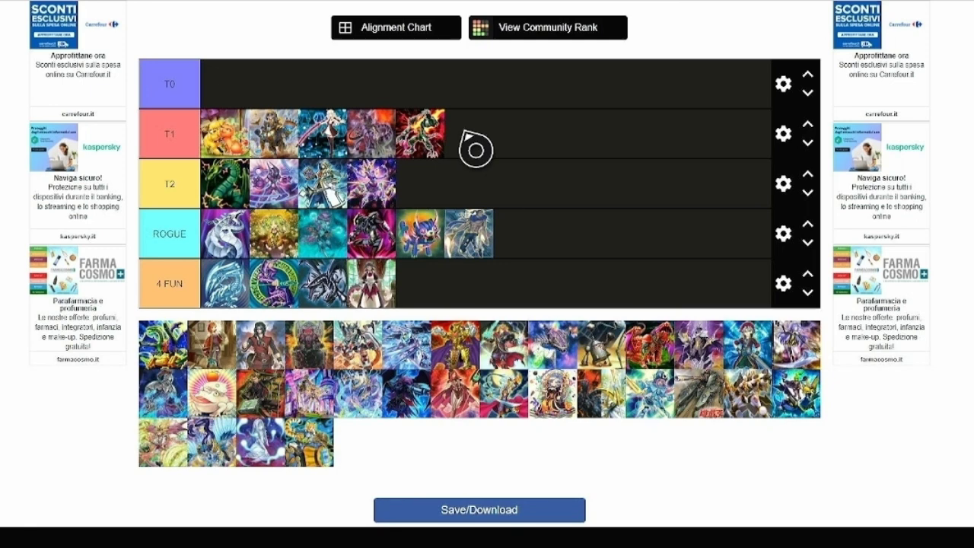
# Append three more pool cards to the end of the T1 row, reaching eight cards
pyautogui.moveTo(165, 457); pyautogui.dragTo(482, 160)
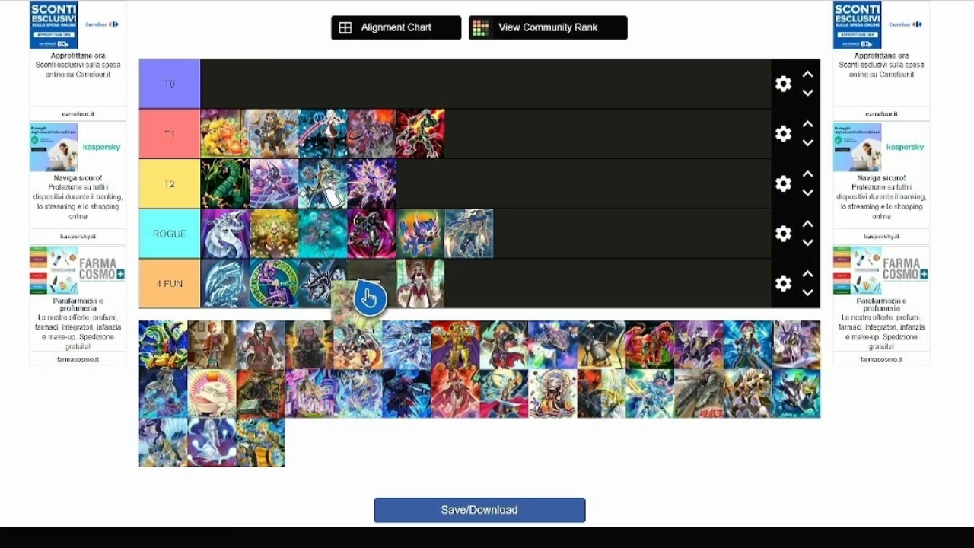
pyautogui.moveTo(481, 160); pyautogui.dragTo(502, 136)
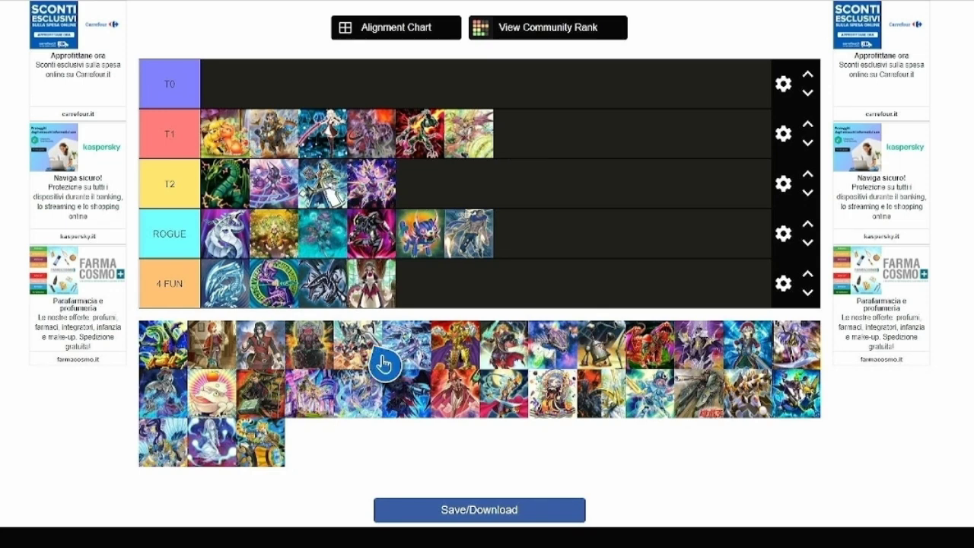
pyautogui.moveTo(372, 364); pyautogui.dragTo(531, 155)
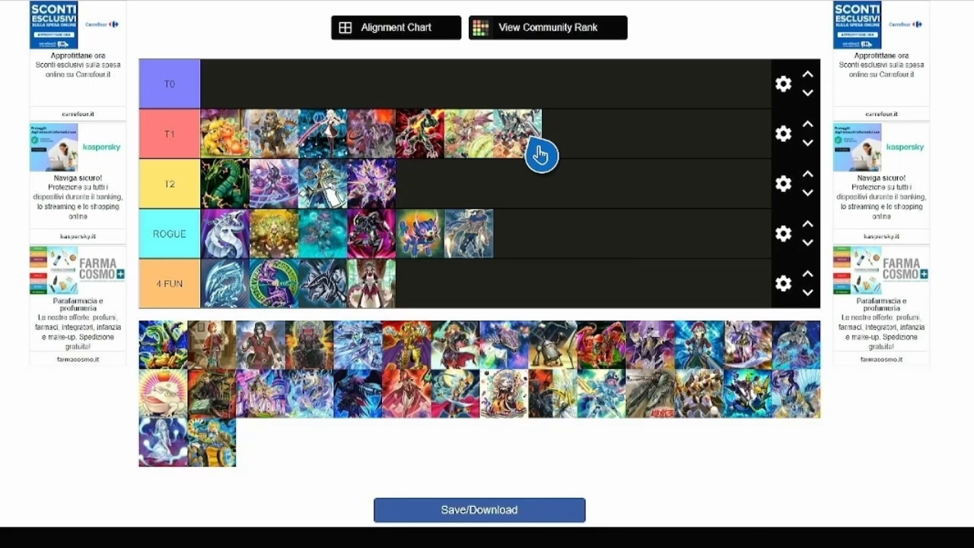
pyautogui.moveTo(705, 417); pyautogui.dragTo(575, 158)
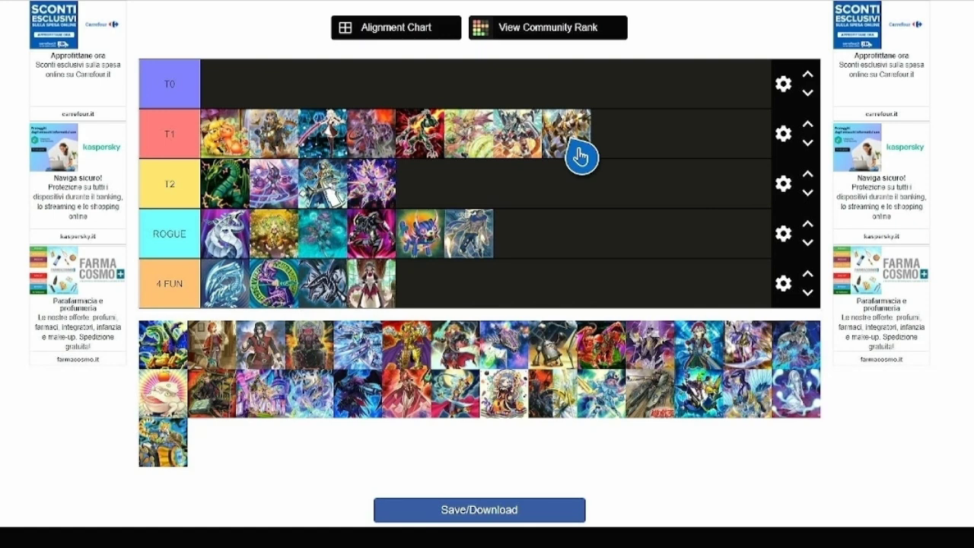
# Append two pool cards to the end of T1, then place the grey sword card in T0
pyautogui.moveTo(228, 347)
pyautogui.mouseDown()
pyautogui.moveTo(433, 211)
pyautogui.moveTo(633, 144)
pyautogui.mouseUp()
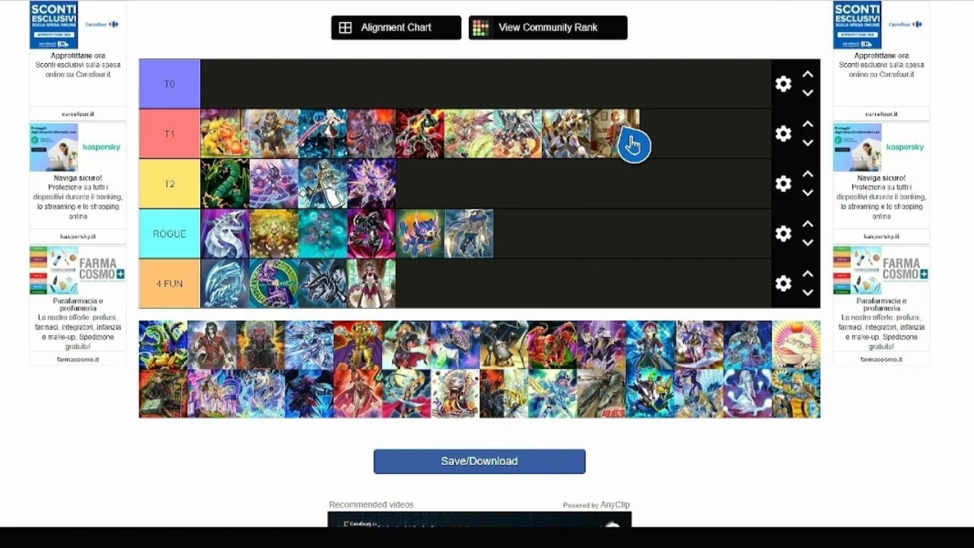
pyautogui.moveTo(633, 145); pyautogui.dragTo(641, 145)
pyautogui.moveTo(322, 348); pyautogui.dragTo(677, 203)
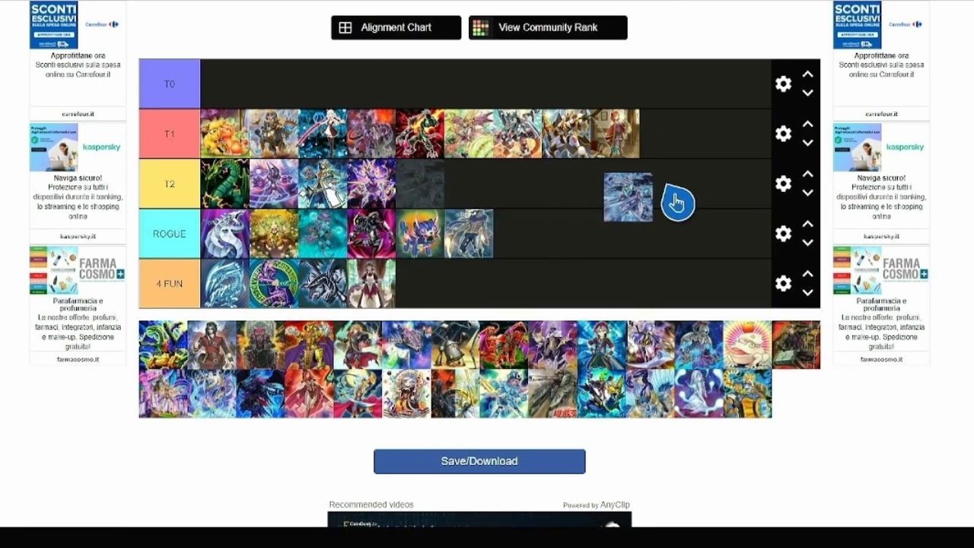
pyautogui.moveTo(677, 203); pyautogui.dragTo(685, 145)
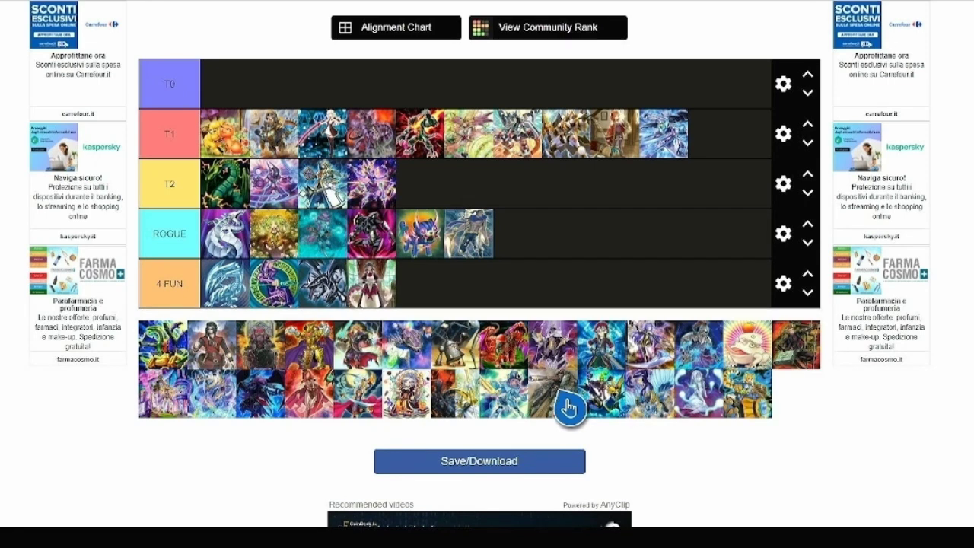
pyautogui.moveTo(569, 408); pyautogui.dragTo(253, 95)
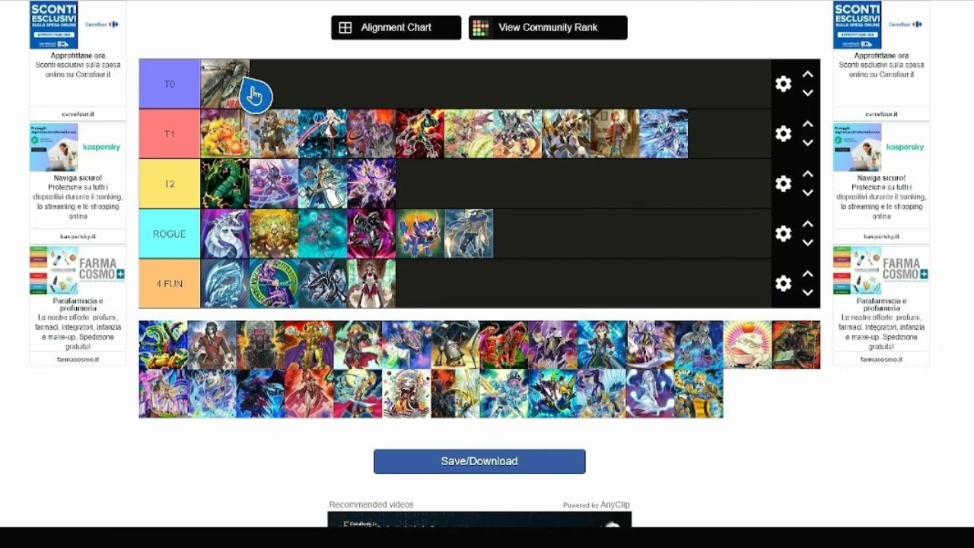
# Place the orange card and one more pool card in T0 beside the grey sword card
pyautogui.moveTo(315, 348); pyautogui.dragTo(289, 96)
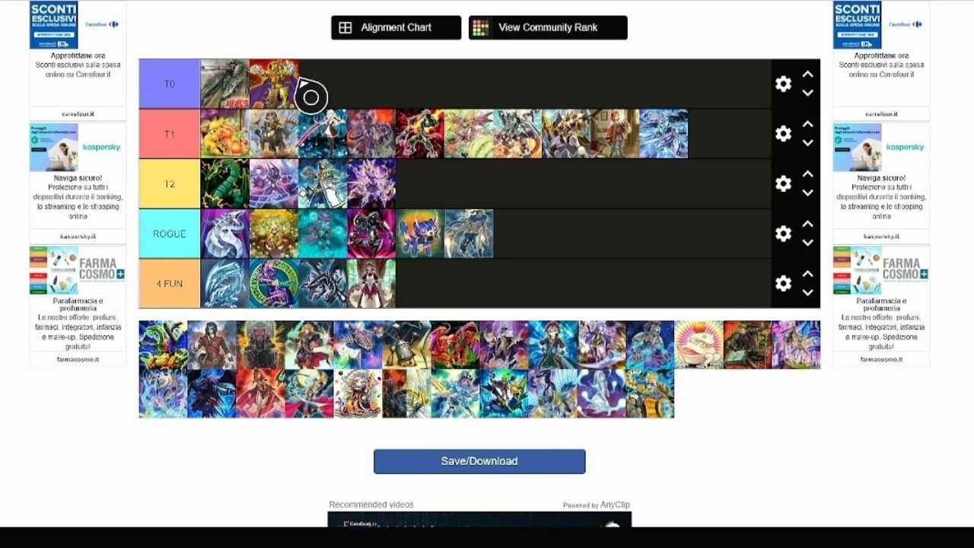
pyautogui.moveTo(172, 414); pyautogui.dragTo(333, 110)
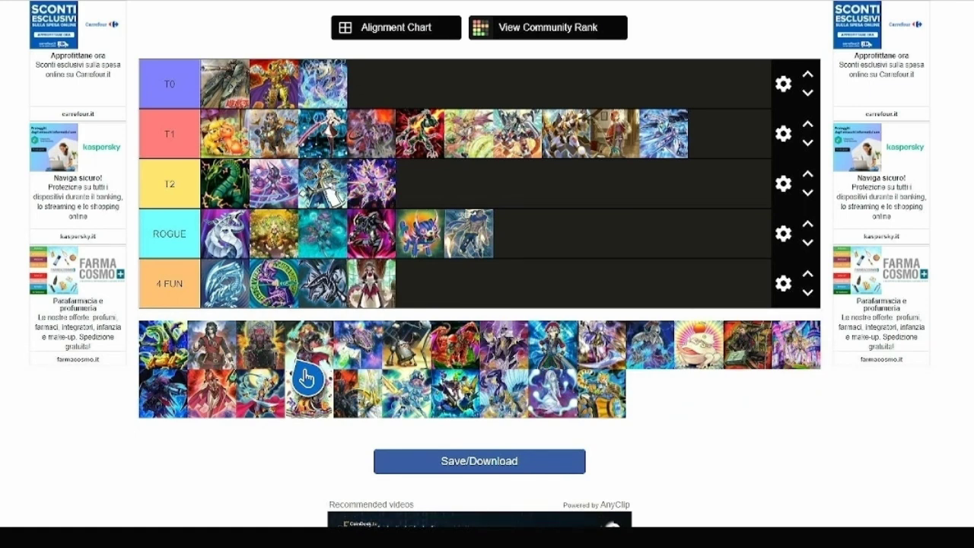
# Drop the red-haired card at the end of T0 as its fourth card
pyautogui.moveTo(219, 371); pyautogui.dragTo(373, 114)
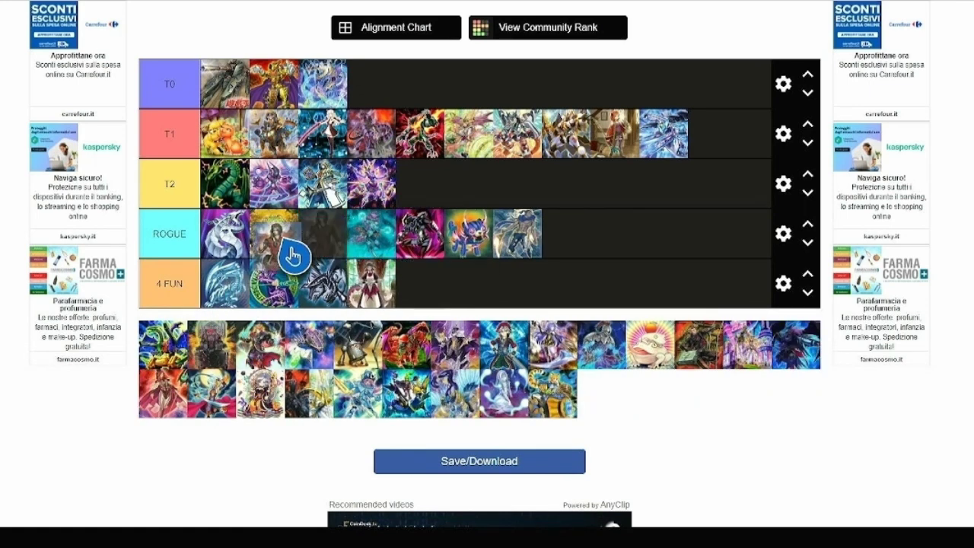